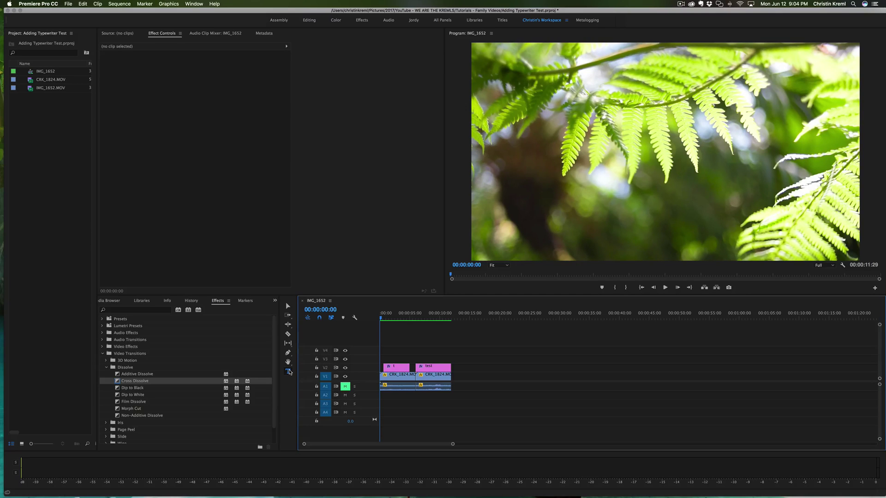
Play the finished typewriter sample, then return to the sequence start
left_click(640, 286)
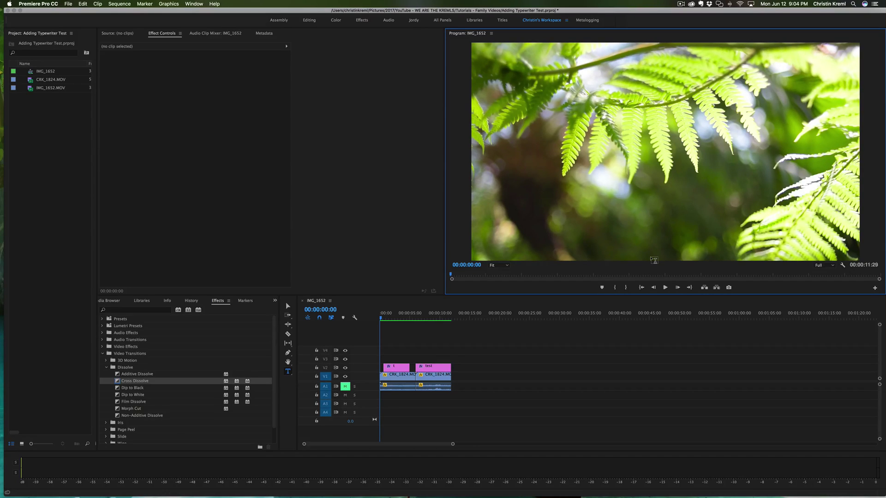
left_click(665, 288)
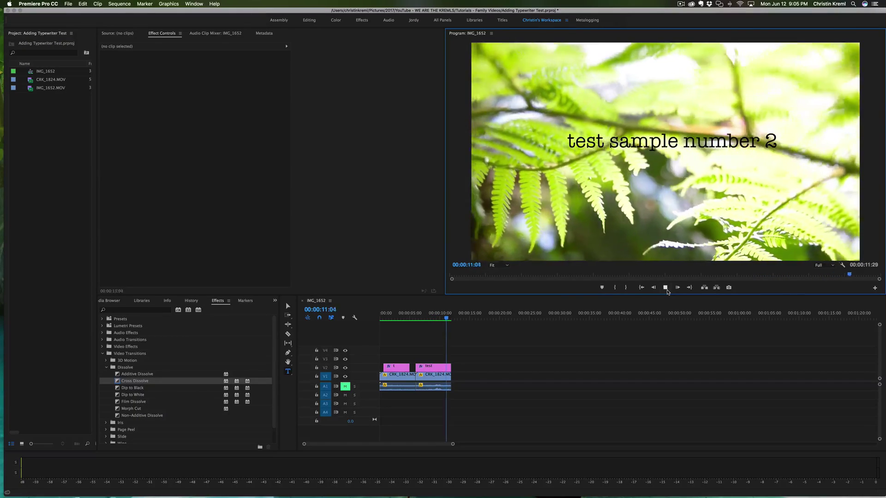
left_click(665, 288)
left_click(641, 288)
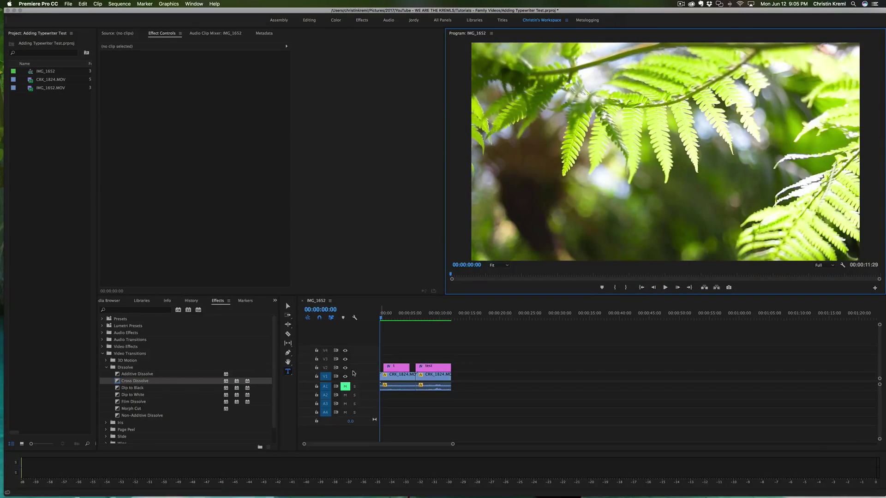
Lock the V2 track holding the sample titles and select the Type tool
left_click(345, 368)
left_click(316, 368)
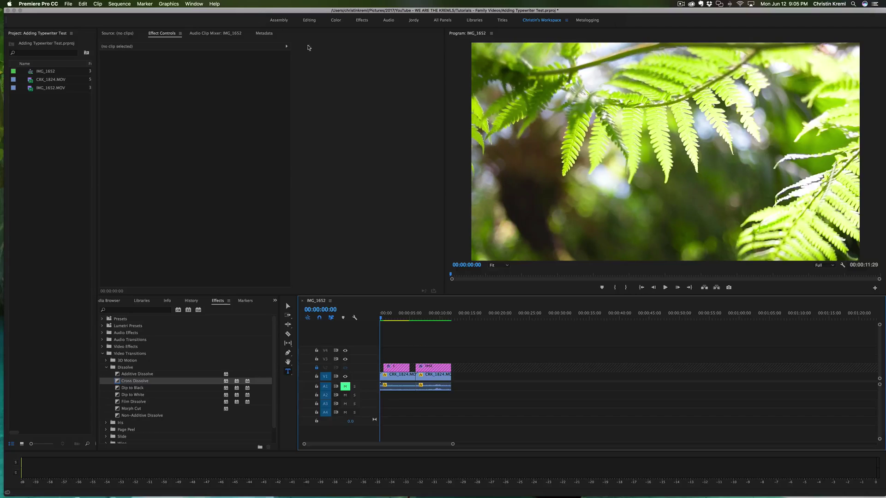
left_click(288, 374)
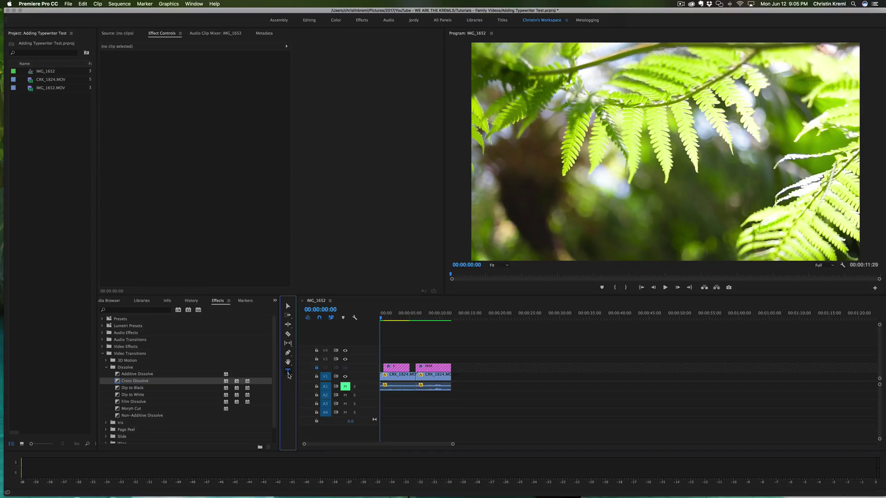
Open Essential Graphics from the Window menu as a floating panel on its Edit tab, moved left
left_click(193, 4)
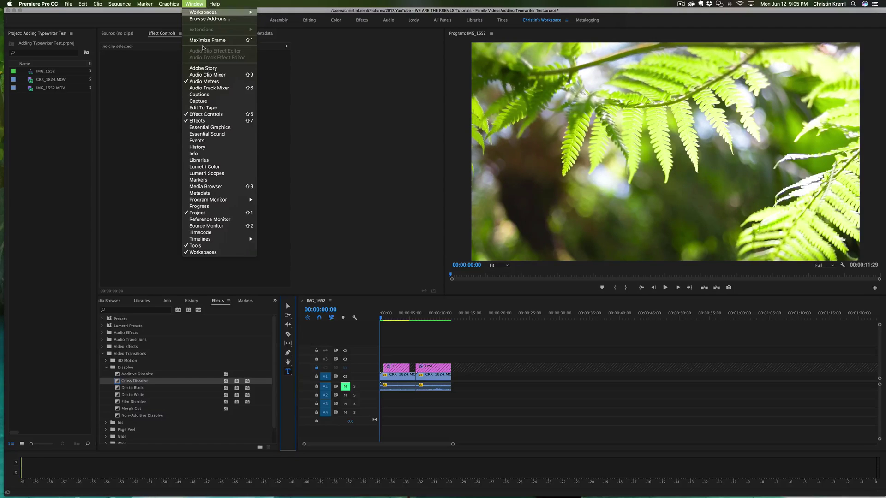
left_click(209, 127)
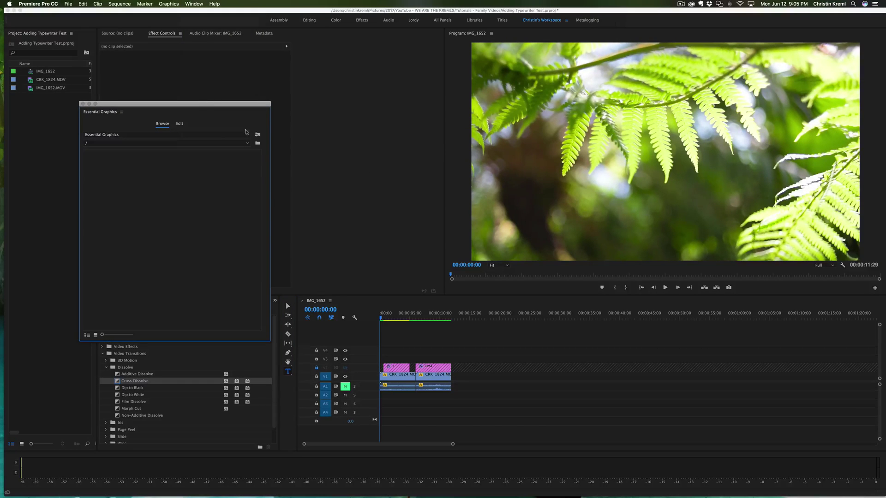
left_click_drag(194, 105, 156, 154)
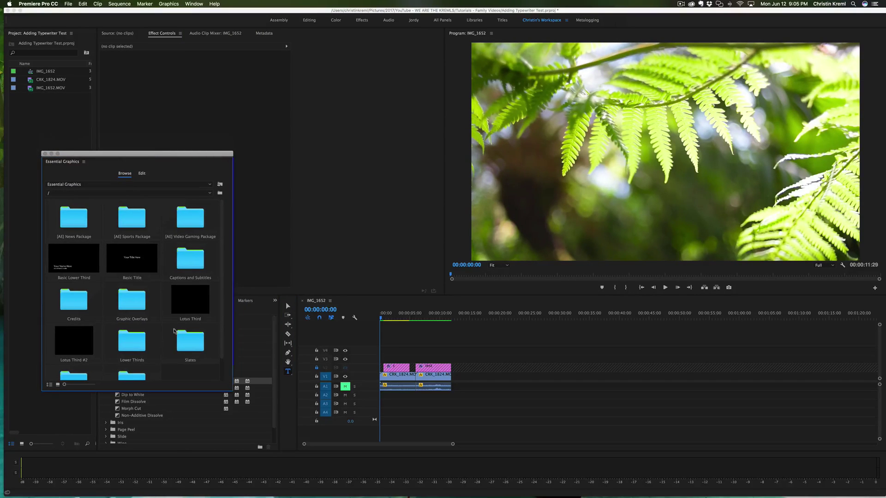
left_click(142, 174)
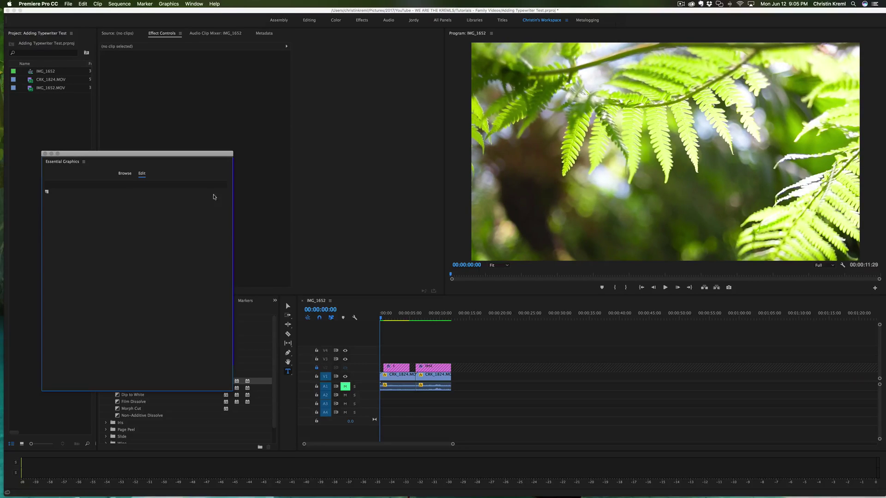
left_click_drag(221, 157, 214, 163)
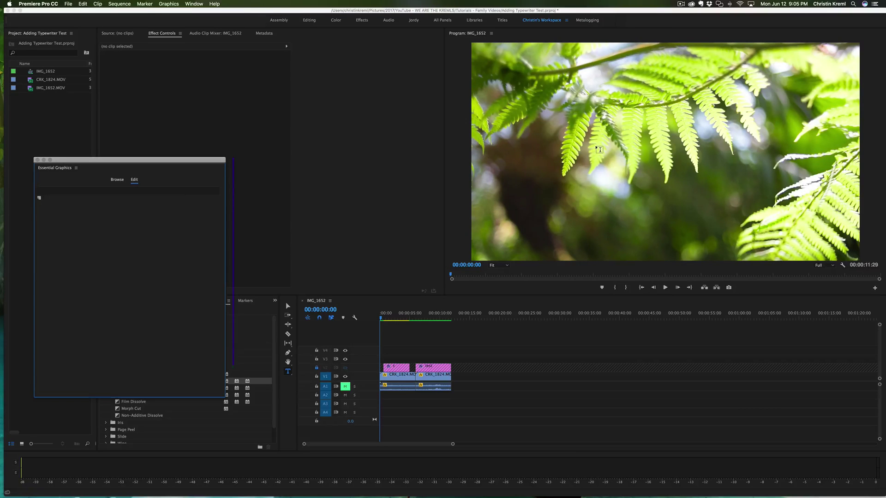
Create an American Typewriter text box over the fern and bring up its Fill color picker
left_click(577, 148)
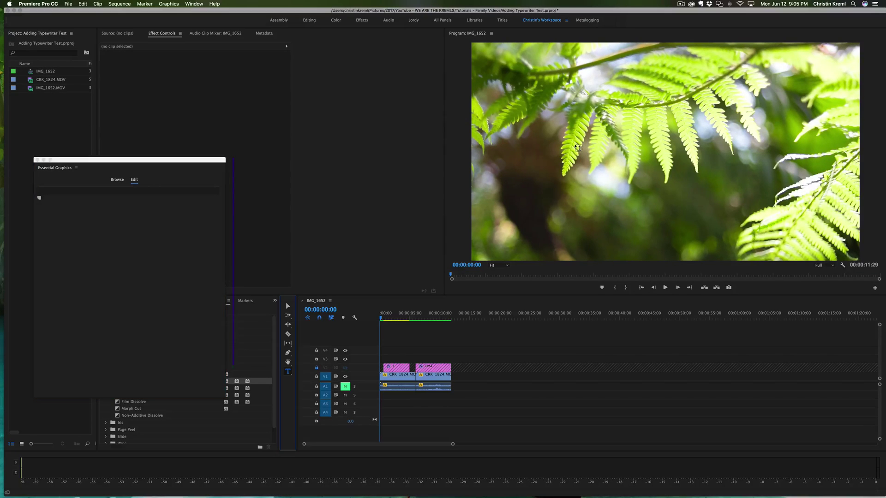
left_click(577, 145)
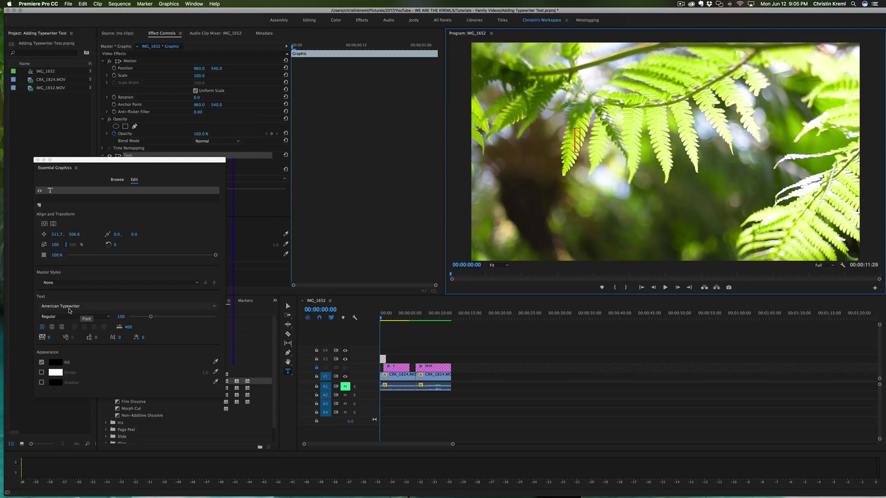
left_click(55, 362)
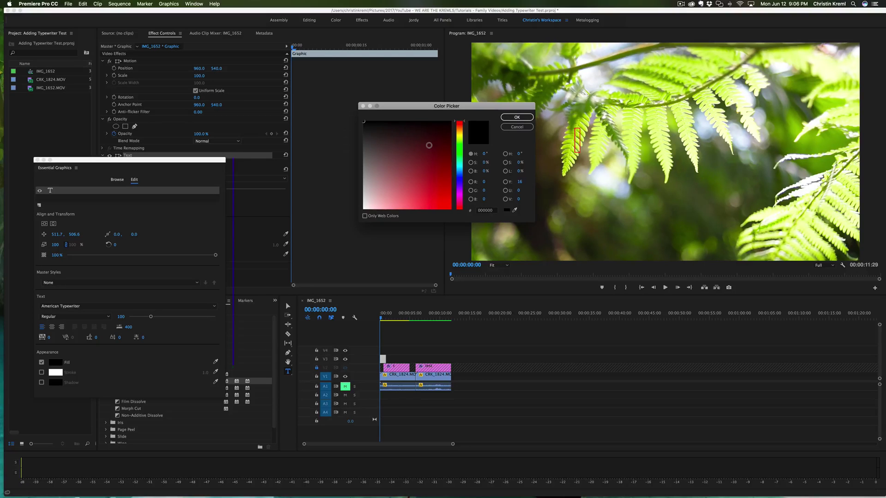
Keep the fill black (000000), set font size 108, and return the weight from Bold to Regular
left_click(507, 118)
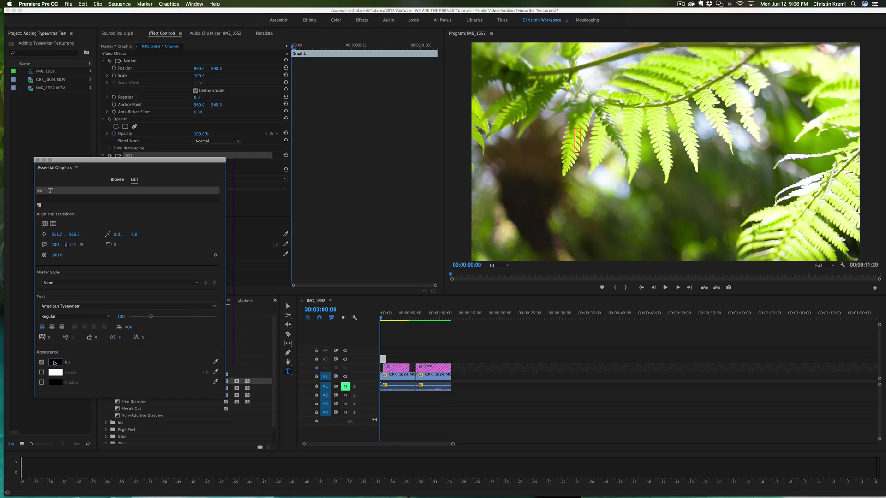
mouse_move(151, 319)
left_mouse_down()
mouse_move(162, 317)
mouse_move(152, 318)
left_mouse_up()
left_click(84, 317)
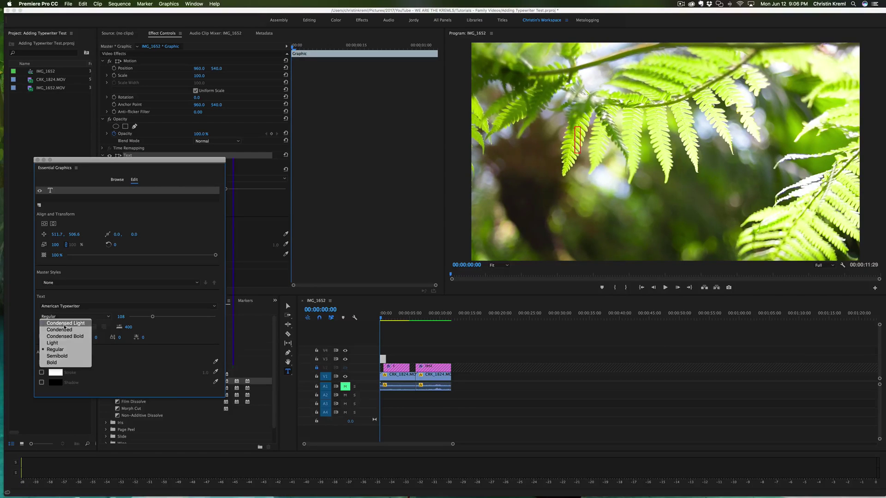
left_click(65, 362)
left_click(73, 318)
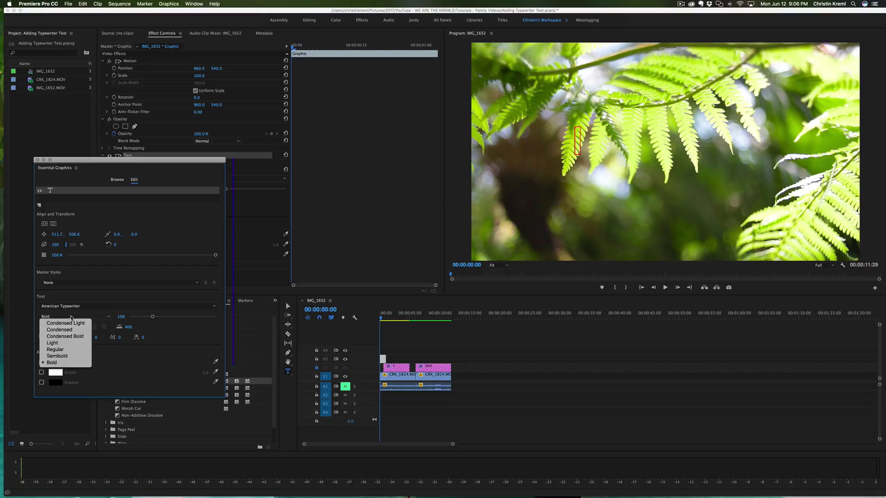
left_click(68, 349)
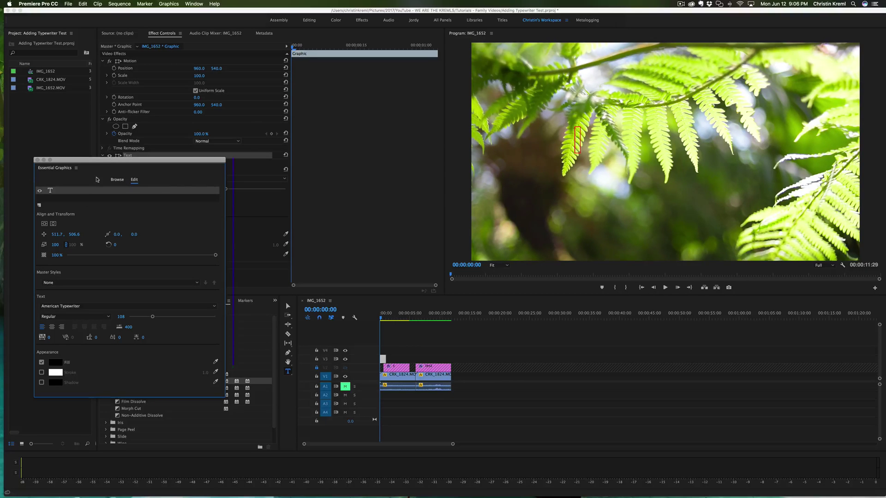
left_click_drag(104, 161, 82, 241)
Close the floating Essential Graphics window so the text layer's Source Text shows in Effect Controls
left_click(20, 239)
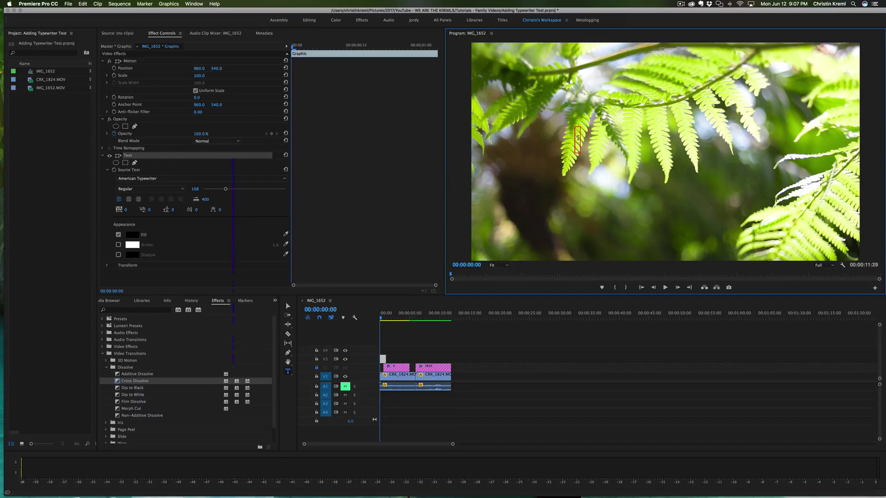
Type 't', keyframe Source Text at the first frame, and advance one frame
type("t")
left_click(114, 171)
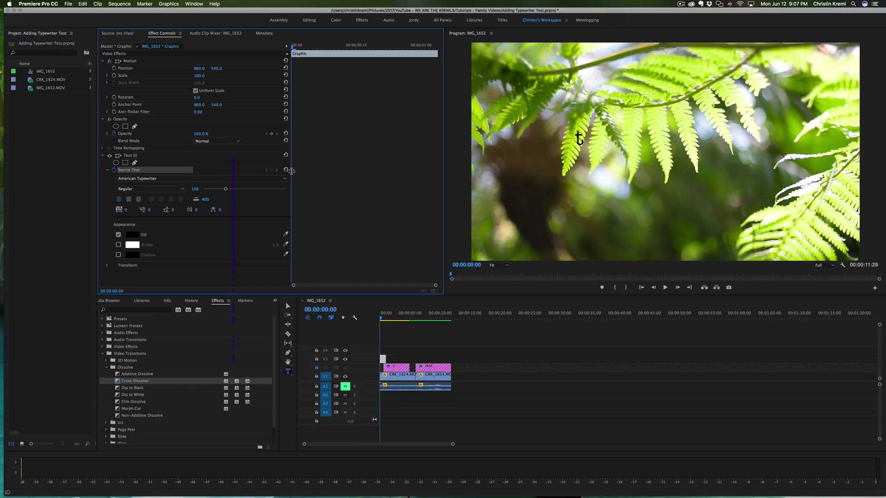
left_click(294, 174)
left_click(296, 47)
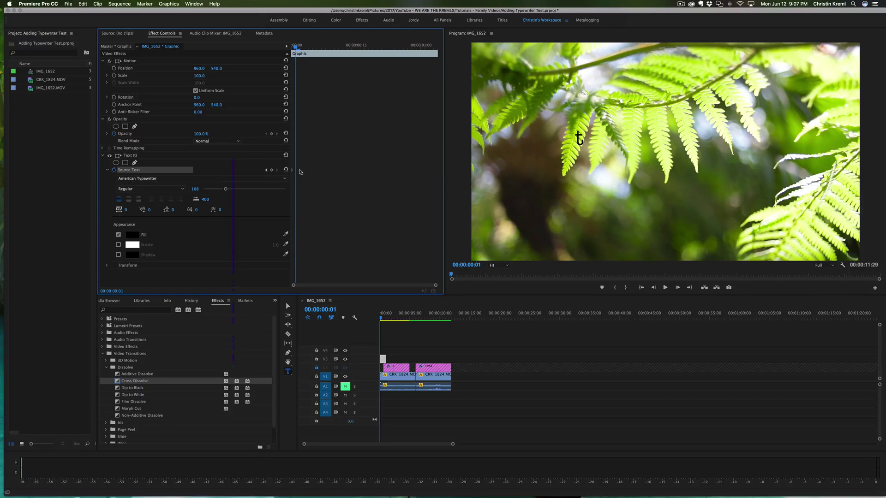
Build the title up to 'text', adding one letter per frame
left_click(579, 139)
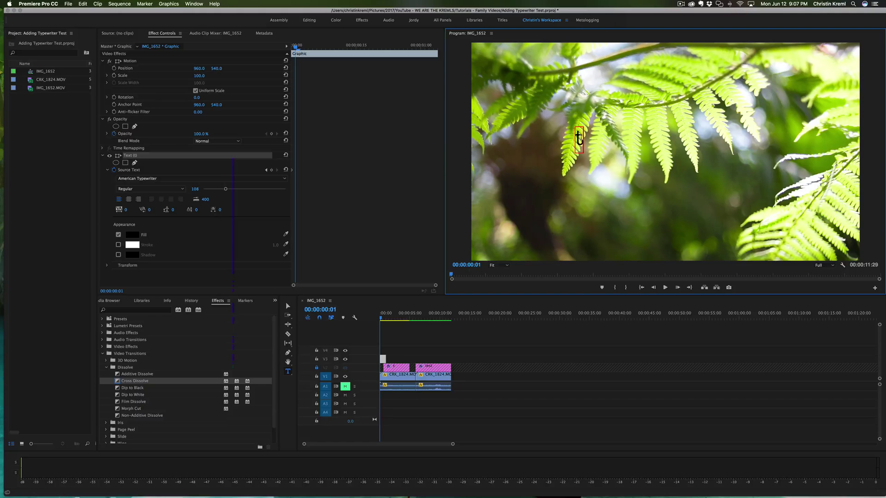
type("te")
left_click(299, 47)
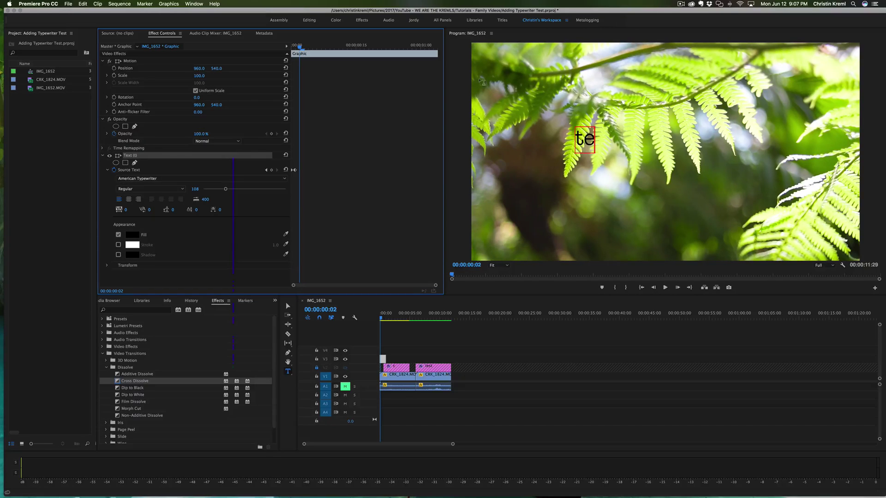
left_click(591, 138)
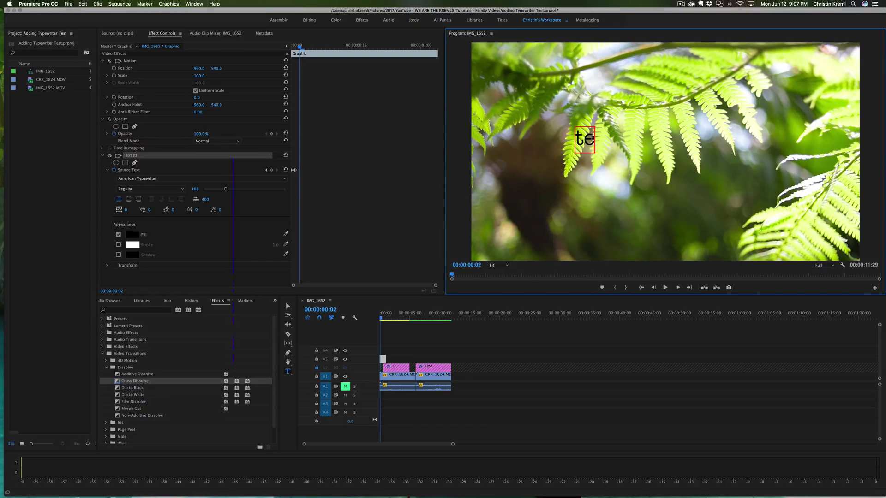
type("x")
left_click_drag(299, 47, 302, 46)
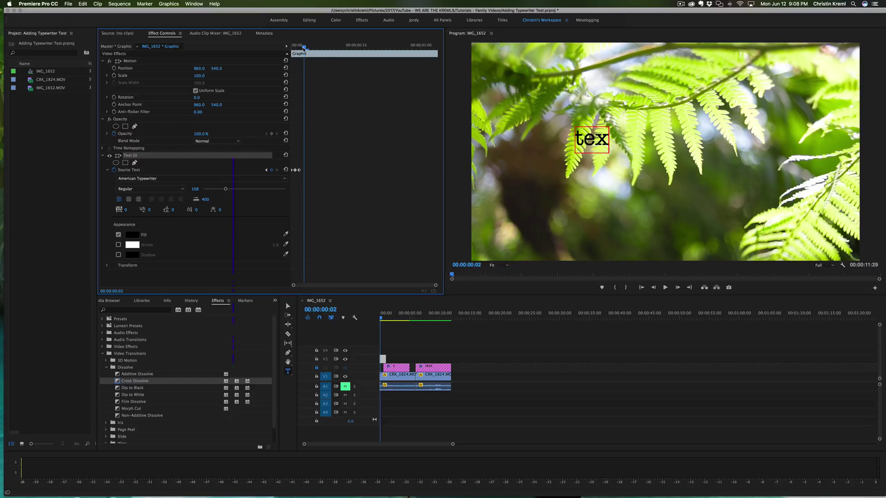
left_click(606, 142)
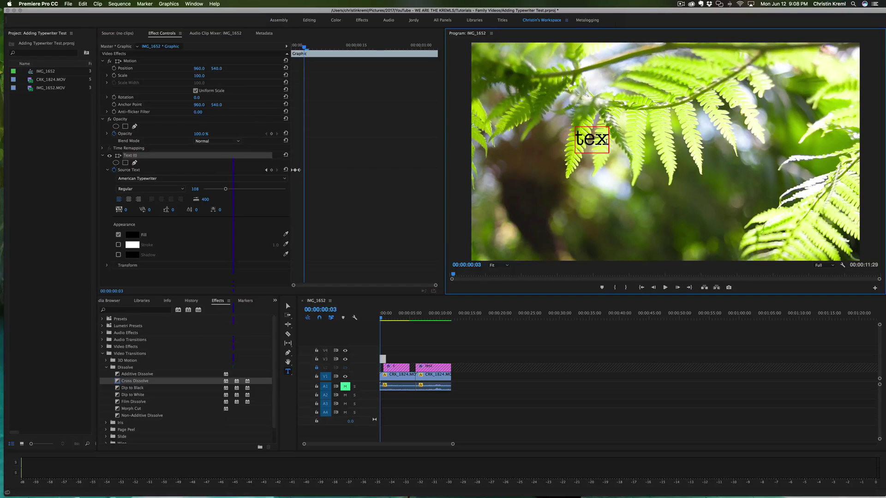
type("t")
left_click_drag(304, 47, 309, 46)
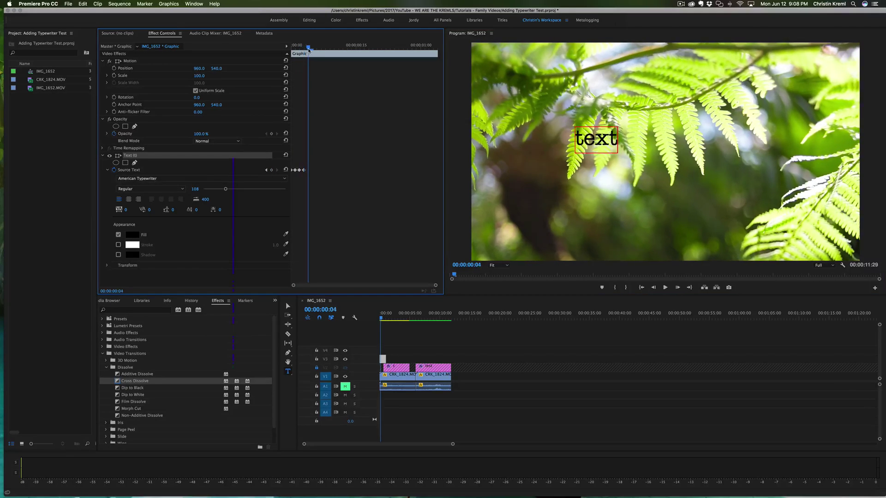
left_click(615, 133)
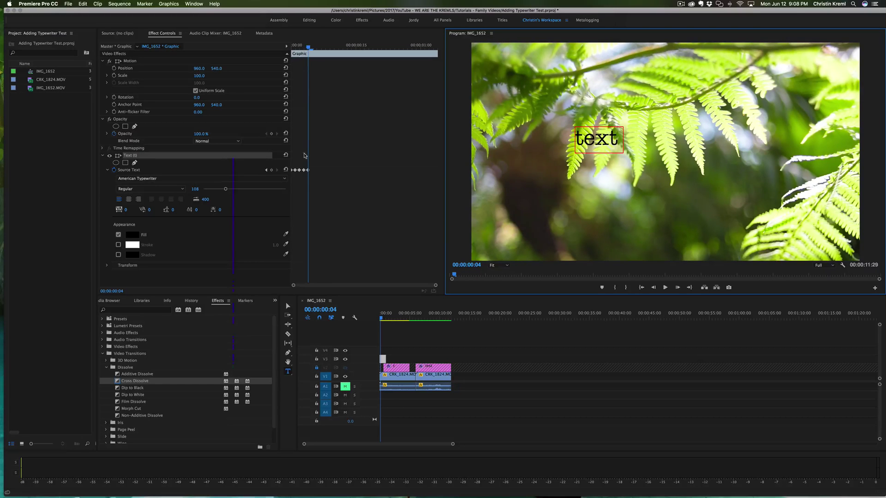
Add 's', 'a', 'm', 'p', 'l', 'e' on successive frames to complete 'text sample'
left_click(311, 48)
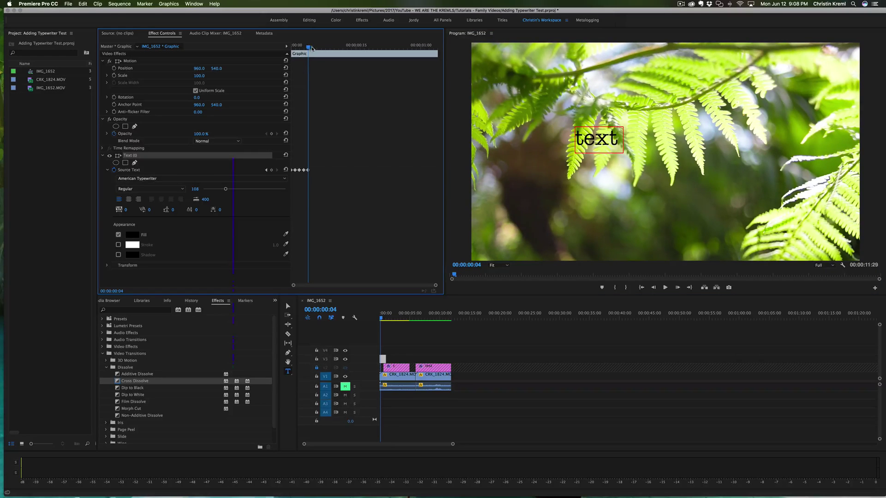
key("Right")
left_click(544, 104)
type("s")
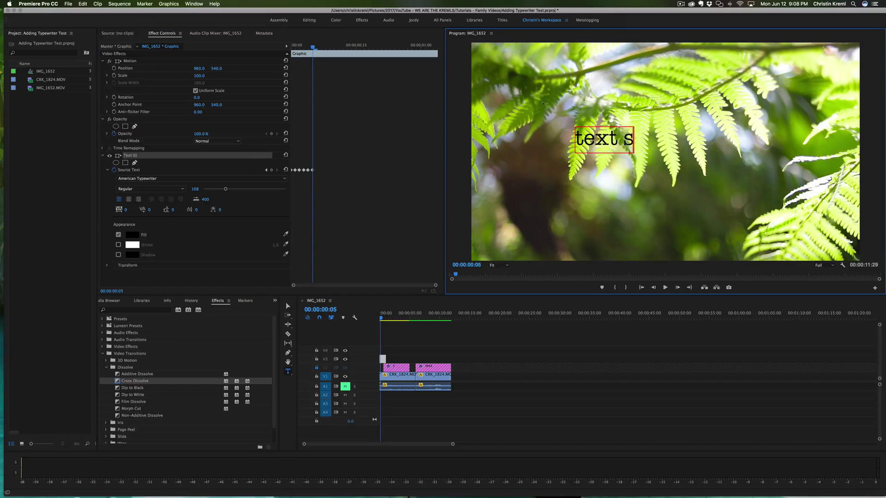
left_click(318, 47)
type("a")
left_click(322, 47)
type("m")
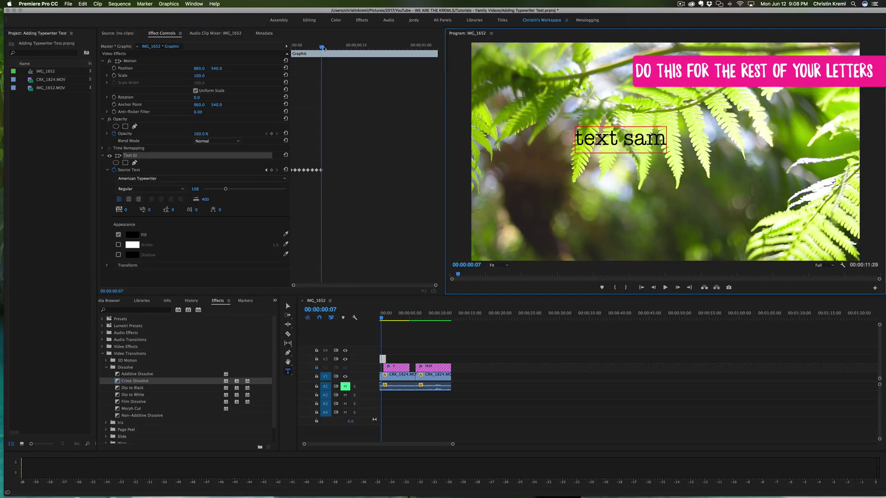
left_click(326, 47)
type("p")
left_click(330, 47)
type("l")
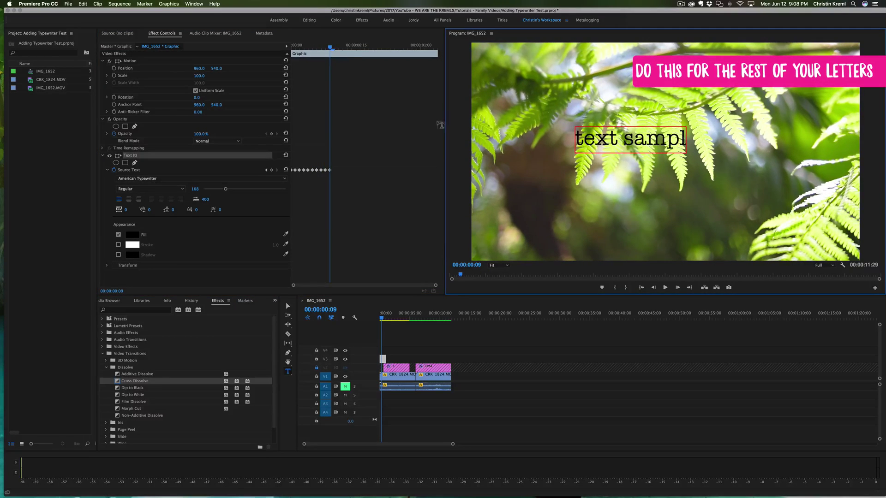
left_click(334, 48)
type("e")
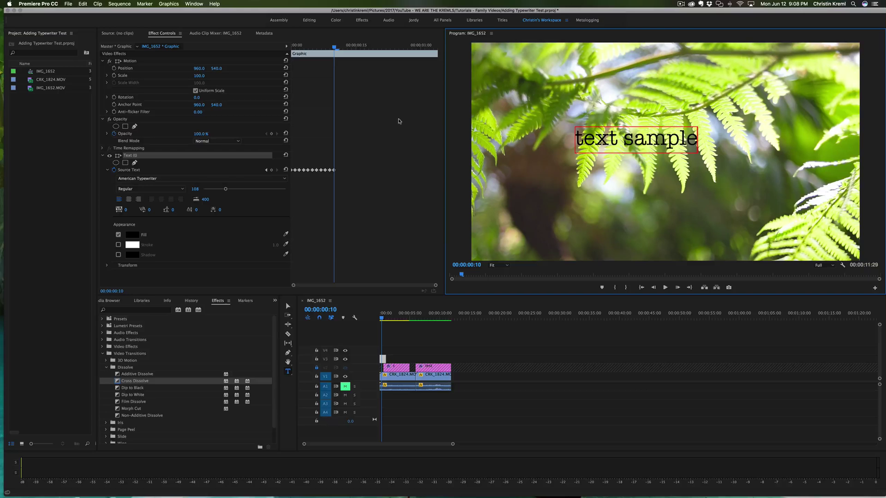
Lengthen the V3 text graphic clip by about two seconds
mouse_move(334, 46)
left_mouse_down()
mouse_move(285, 47)
mouse_move(338, 46)
left_mouse_up()
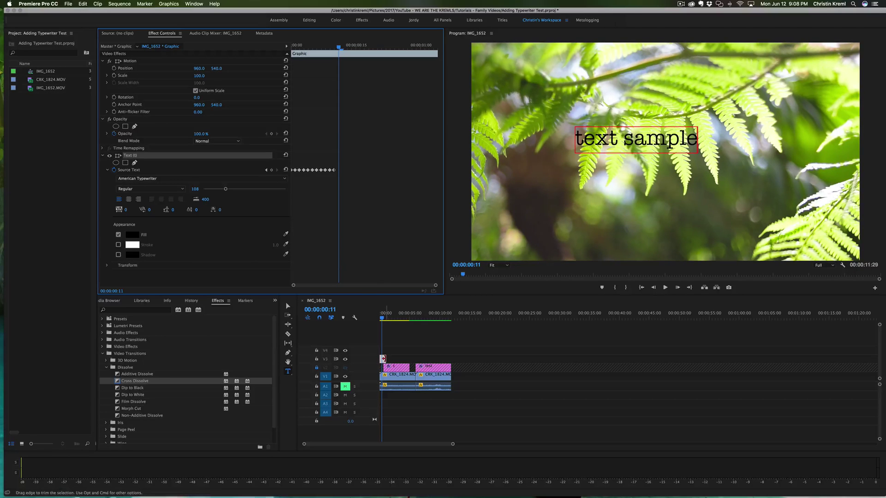
mouse_move(383, 359)
left_mouse_down()
mouse_move(409, 359)
mouse_move(392, 360)
left_mouse_up()
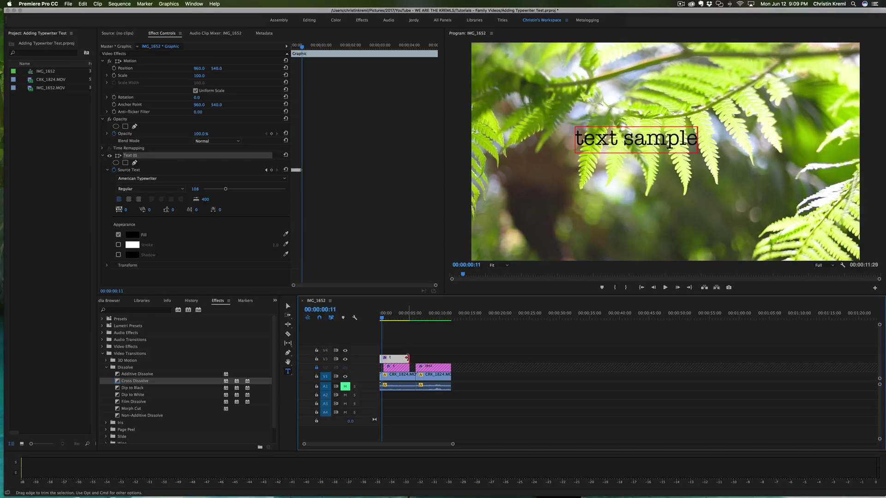
left_click(388, 321)
left_click_drag(388, 322, 394, 321)
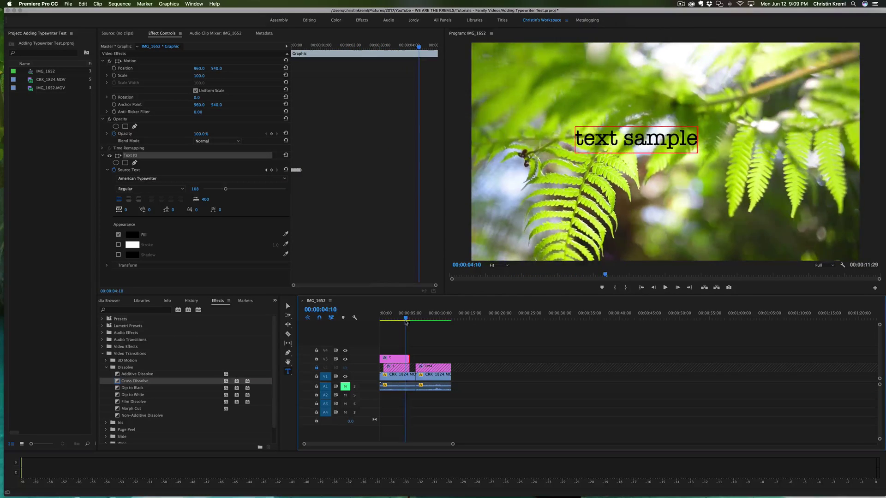
Preview the 'text sample' typing animation from the sequence start
left_click(666, 139)
left_click_drag(435, 286, 346, 286)
left_click(641, 287)
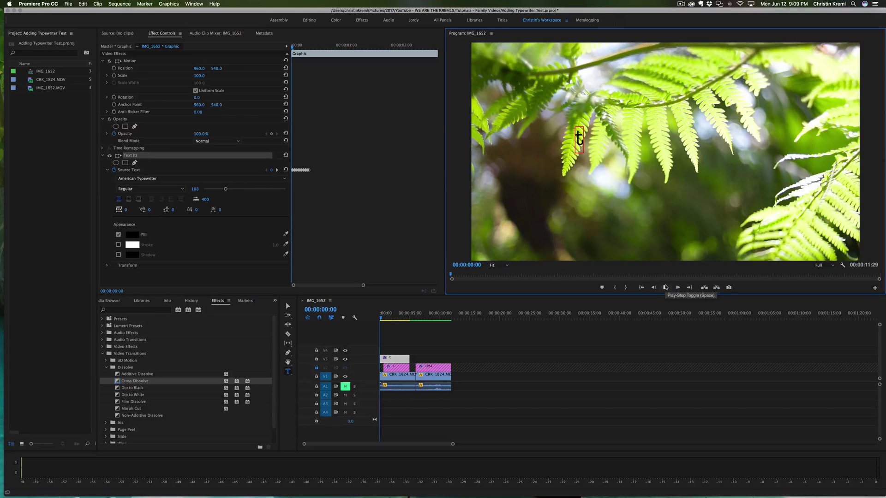
left_click(665, 287)
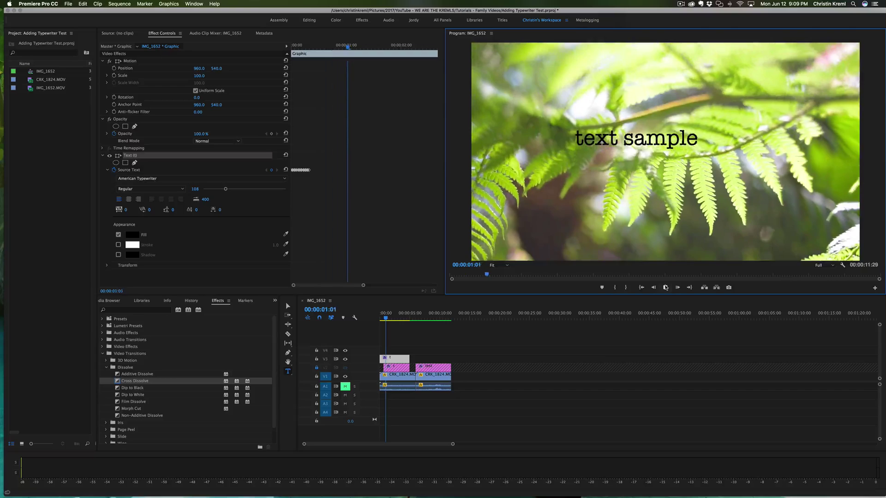
left_click(665, 287)
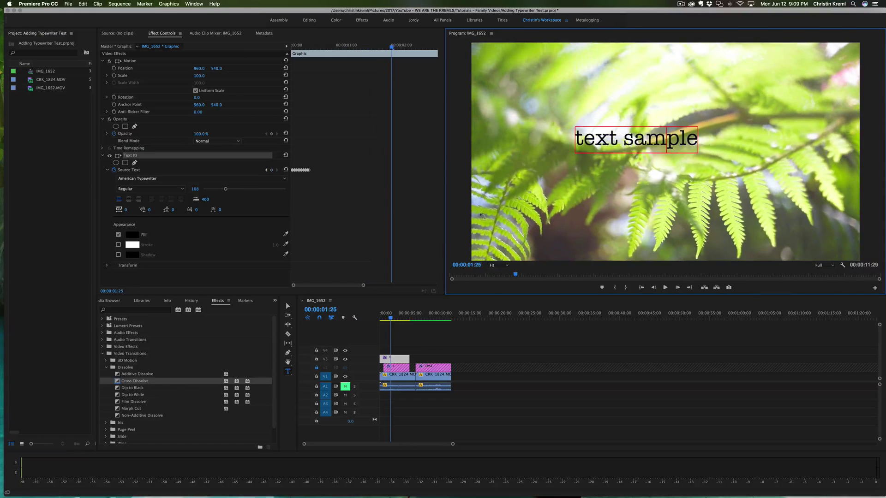
Drag the later letter Source Text keyframes rightward to space them further apart
left_click(311, 173)
left_click_drag(363, 284, 291, 280)
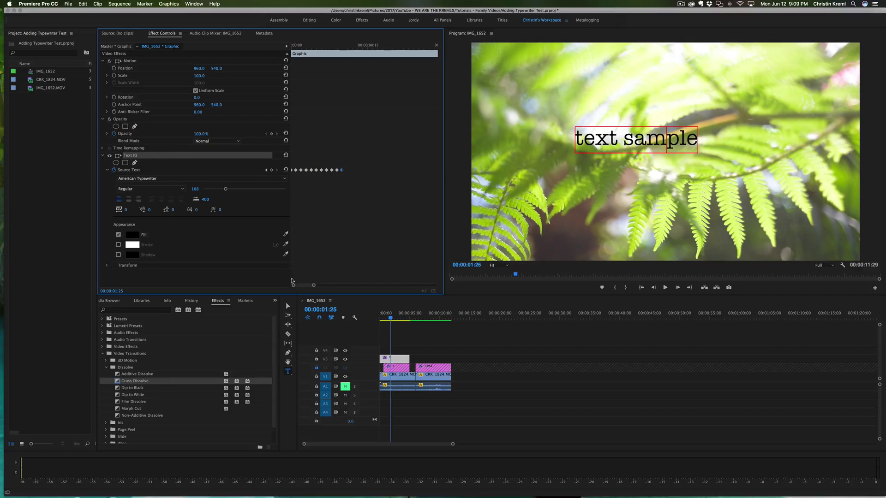
left_click_drag(342, 171, 416, 175)
left_click_drag(337, 171, 403, 173)
left_click_drag(331, 172, 393, 171)
left_click_drag(326, 172, 380, 173)
left_click_drag(322, 171, 413, 172)
left_click(299, 173)
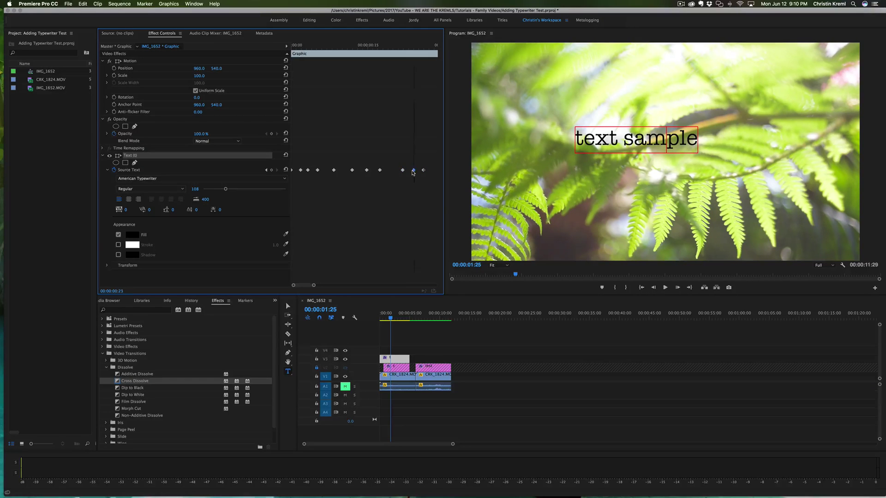
Check playback, spread the last keyframes further, and replay so typing finishes near 00:00:01:15
left_click(392, 325)
key("Home")
left_click(664, 289)
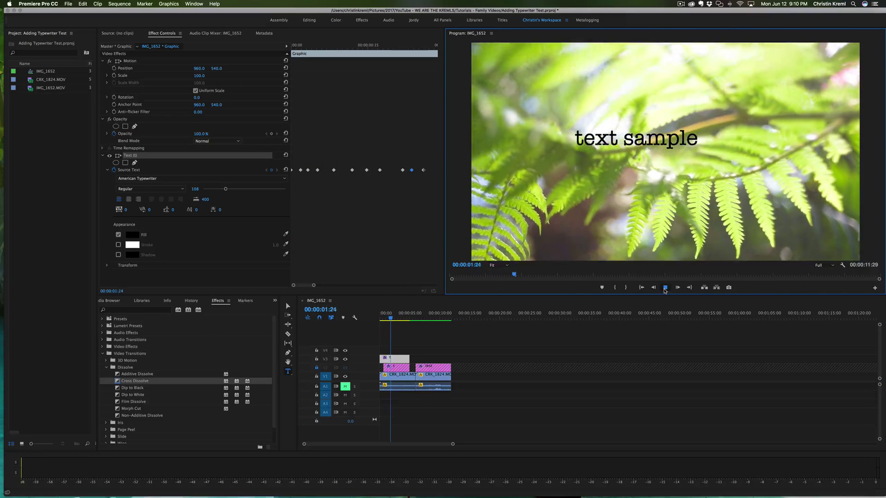
left_click(665, 288)
left_click_drag(313, 285, 339, 285)
left_click_drag(360, 171, 307, 171)
left_click(641, 287)
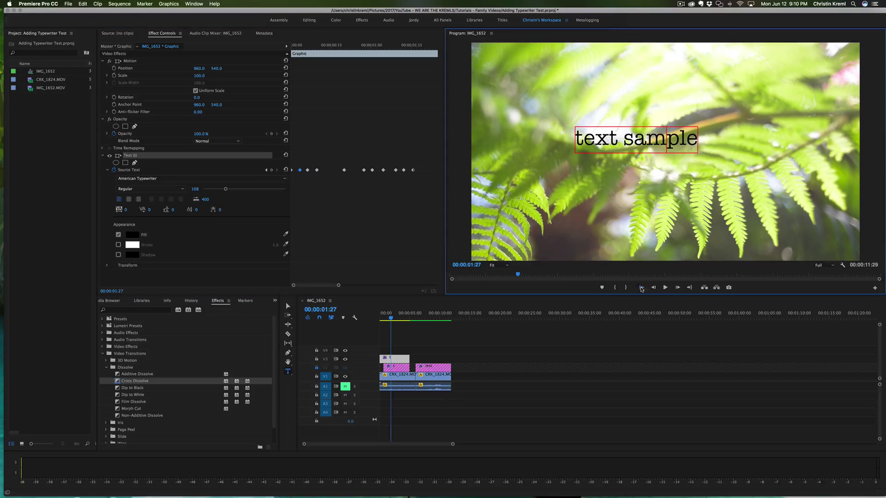
left_click(665, 288)
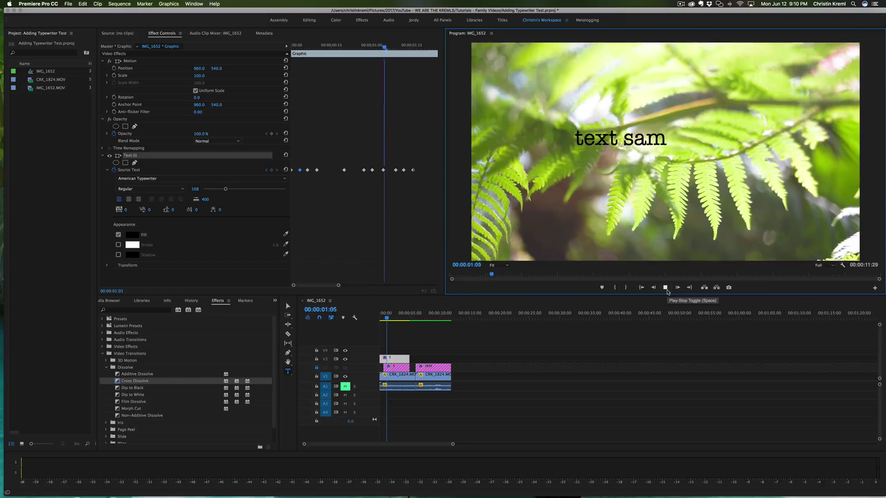
left_click(666, 290)
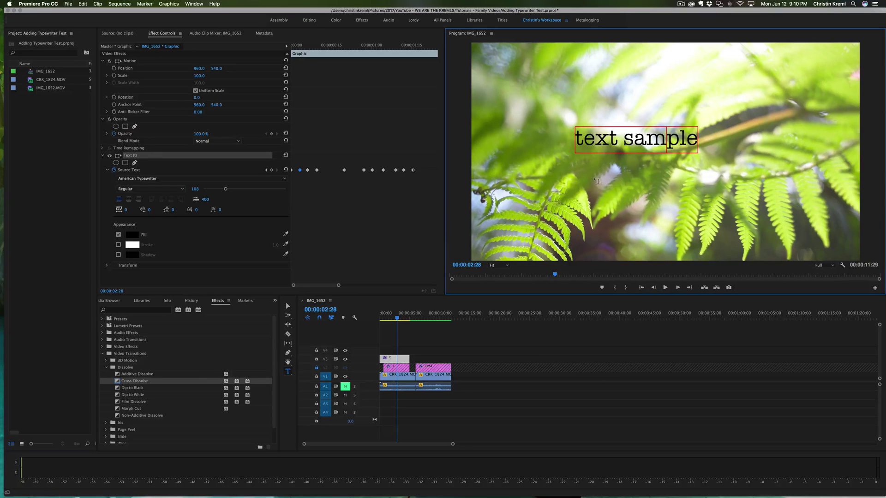
At 00:00:06:14, add a 'text' title left of centre and enable its Source Text animation
left_click_drag(397, 322, 416, 320)
left_click(288, 375)
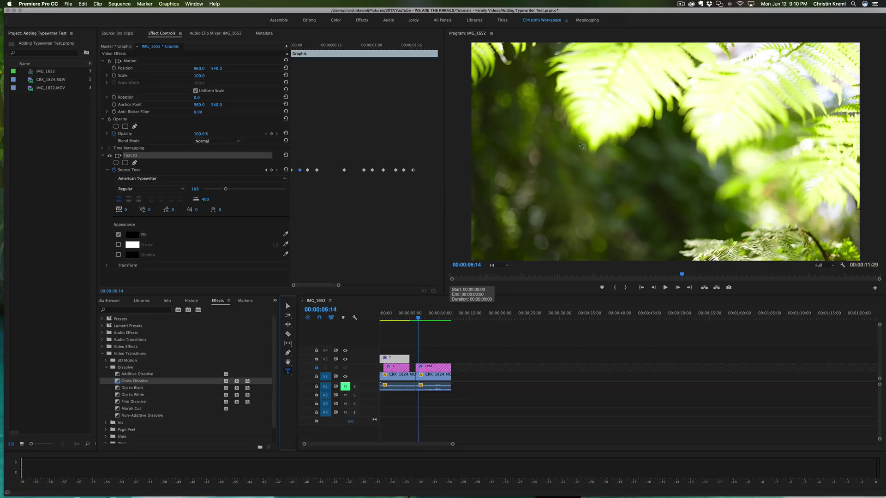
left_click(553, 152)
left_click(555, 149)
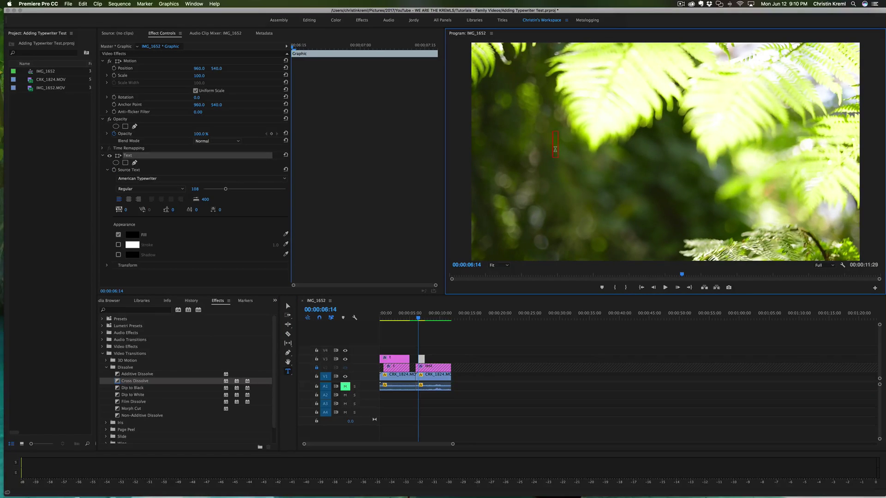
type("text")
left_click(114, 171)
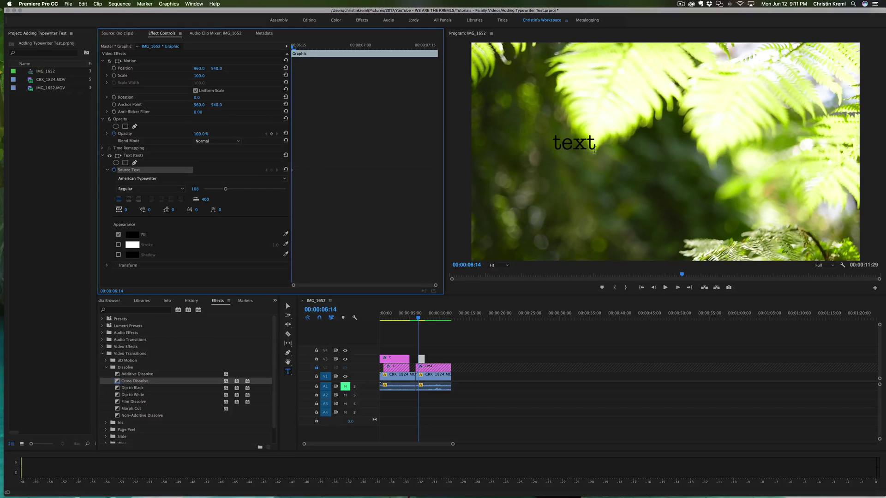
Step ahead a frame and extend the second title's text with ' sample'
left_click(593, 147)
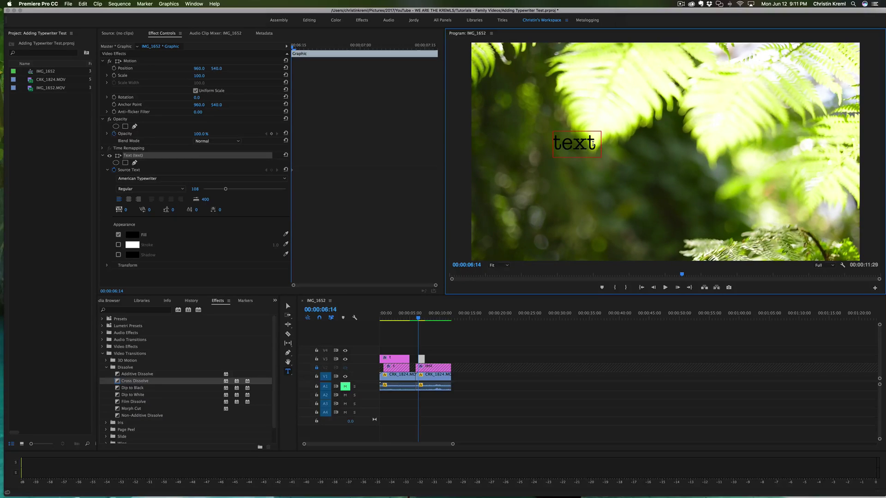
left_click(295, 46)
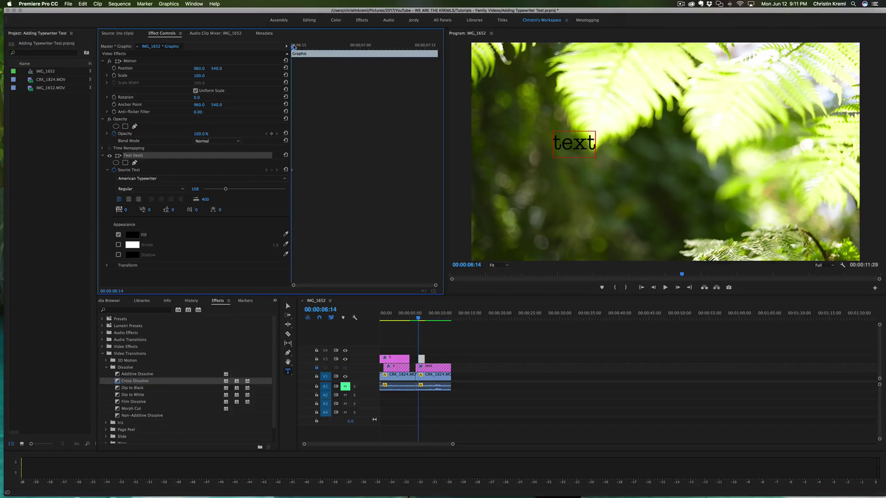
left_click(592, 138)
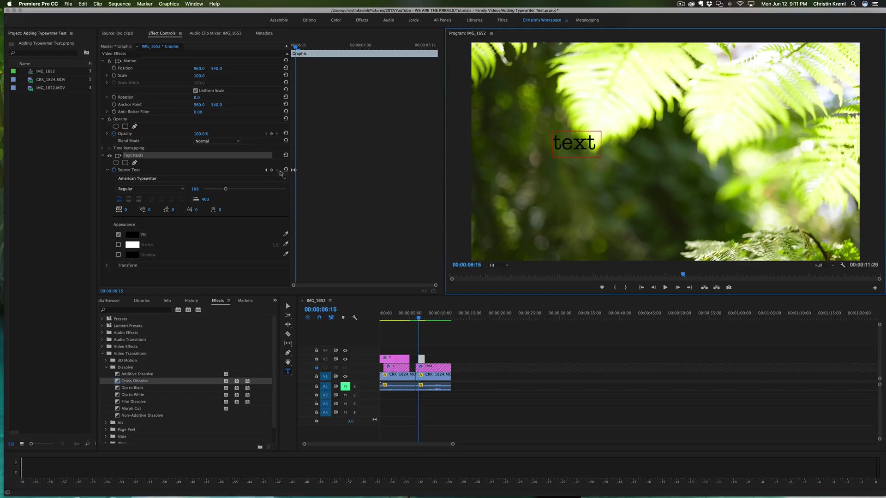
left_click(298, 50)
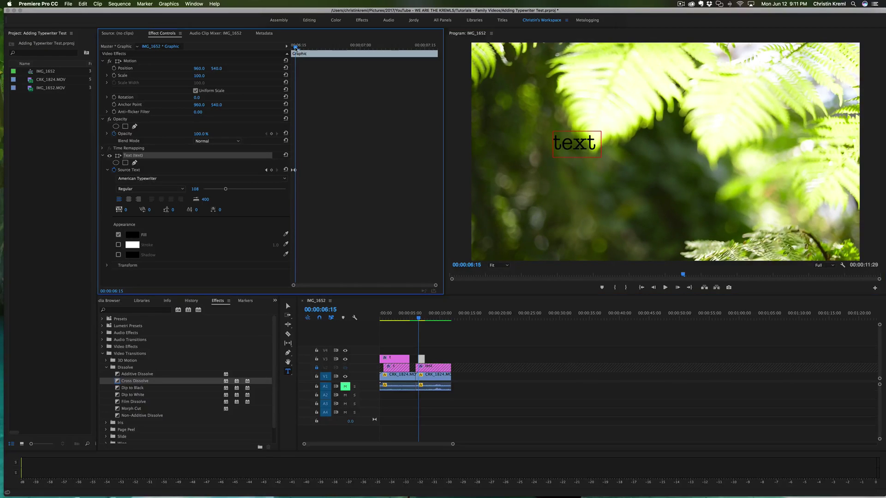
left_click(595, 142)
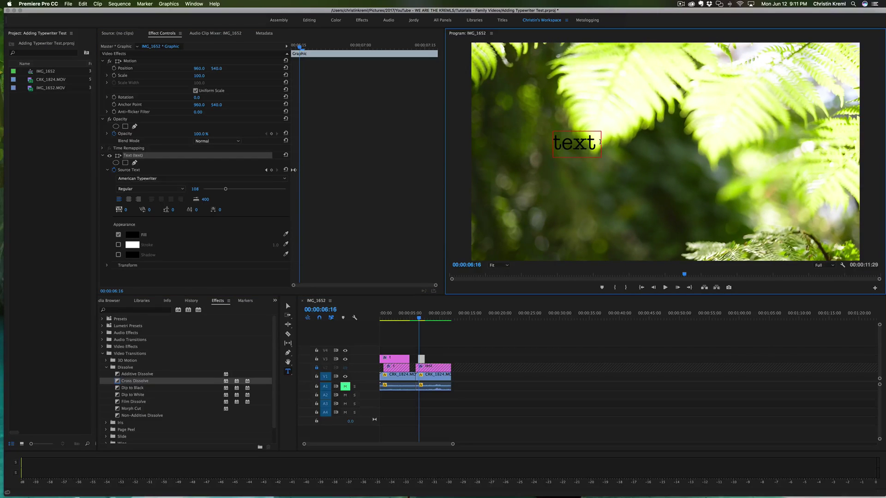
type("sample")
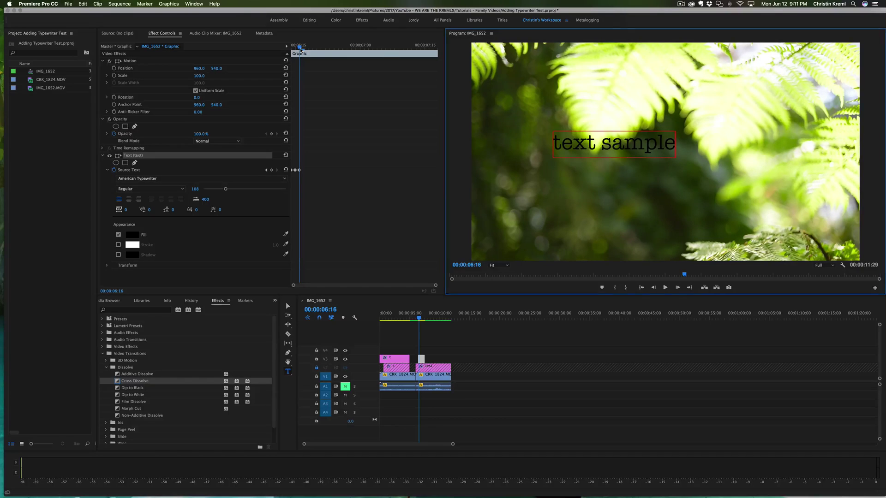
On a later frame add ' tex', then spread the Source Text word keyframes farther apart
left_click_drag(300, 49, 304, 48)
left_click(669, 135)
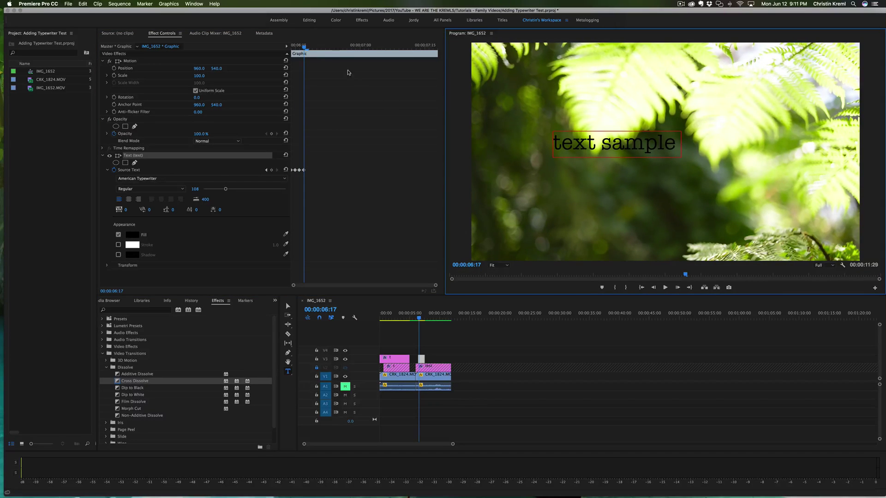
left_click_drag(303, 46, 308, 46)
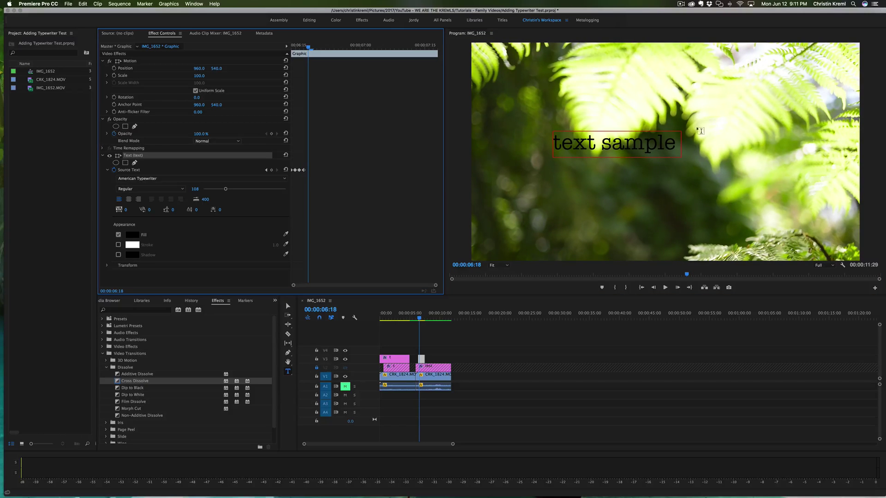
left_click(680, 142)
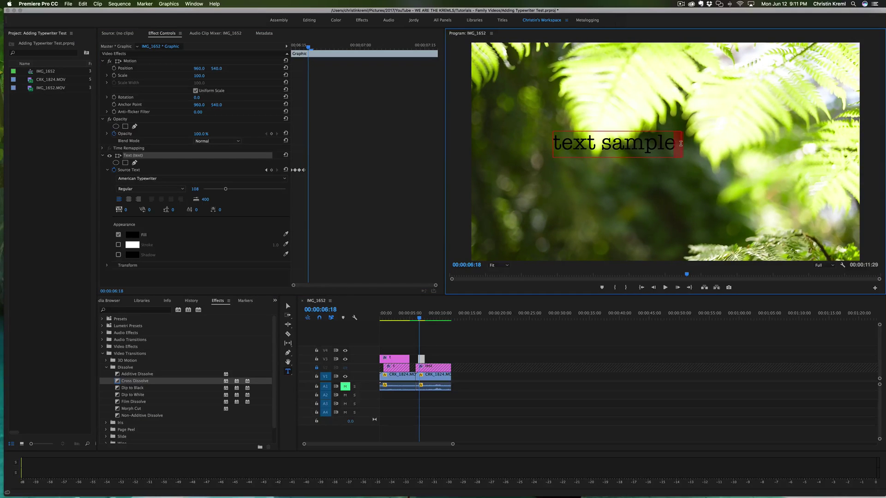
type("text")
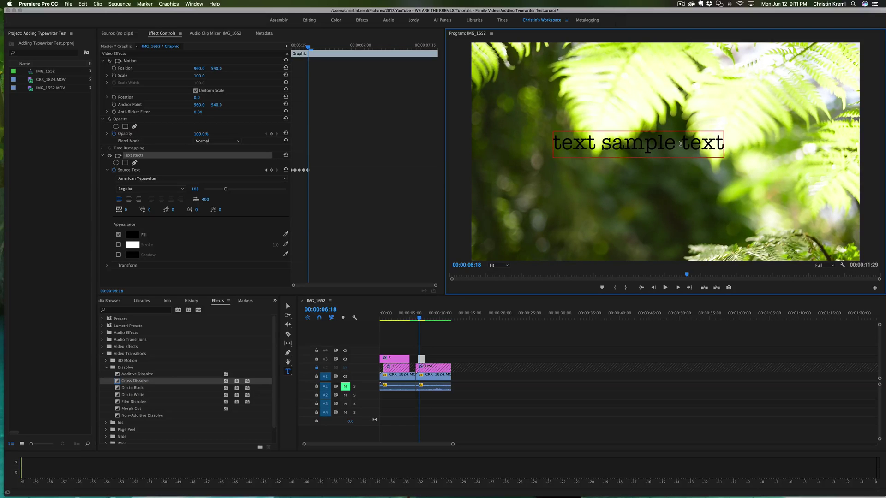
left_click_drag(308, 170, 381, 169)
left_click_drag(302, 170, 329, 170)
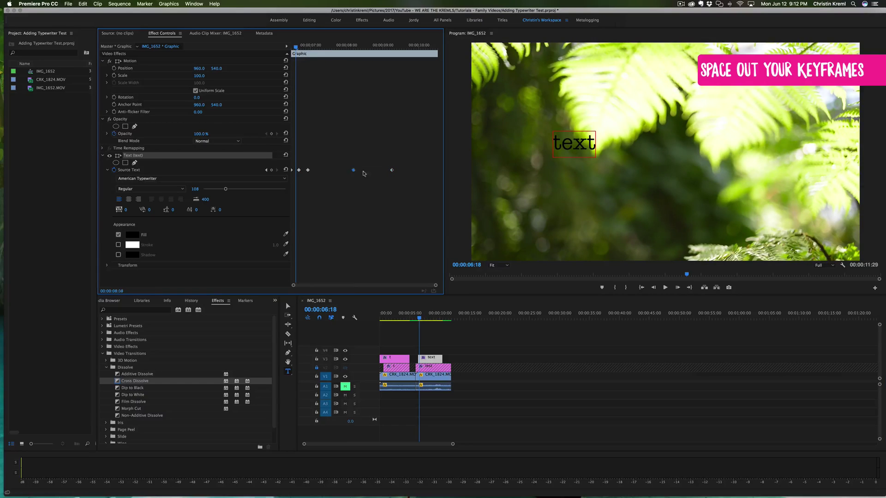
Nudge the first word keyframe later and play the title through to the sequence end
left_click_drag(313, 173, 316, 171)
left_click(664, 288)
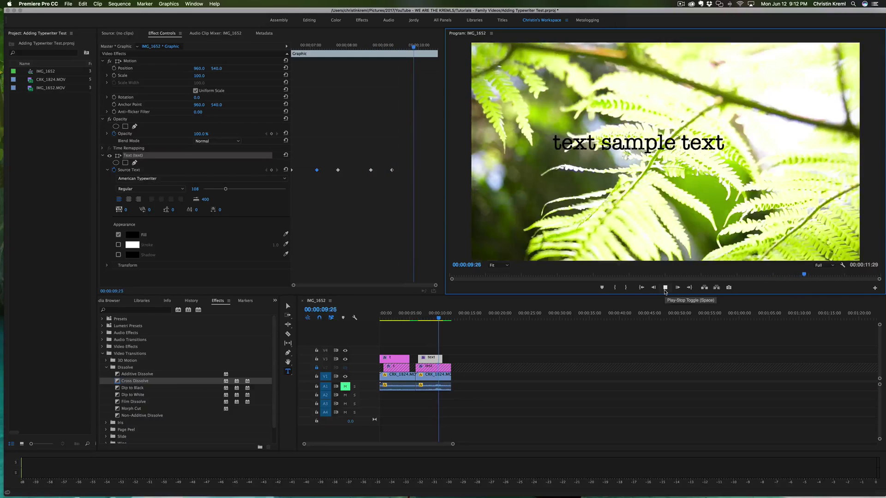
key("space")
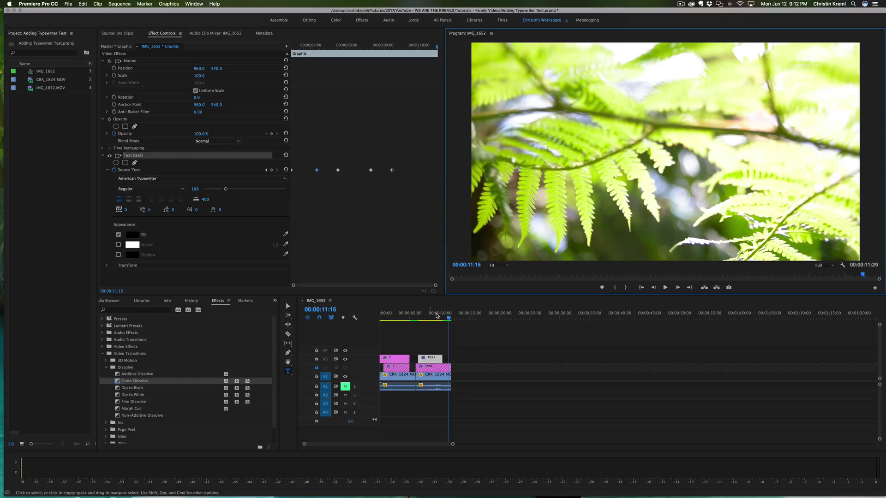
Render previews for the entire sequence with Sequence > Render In to Out
left_click(120, 4)
left_click(130, 30)
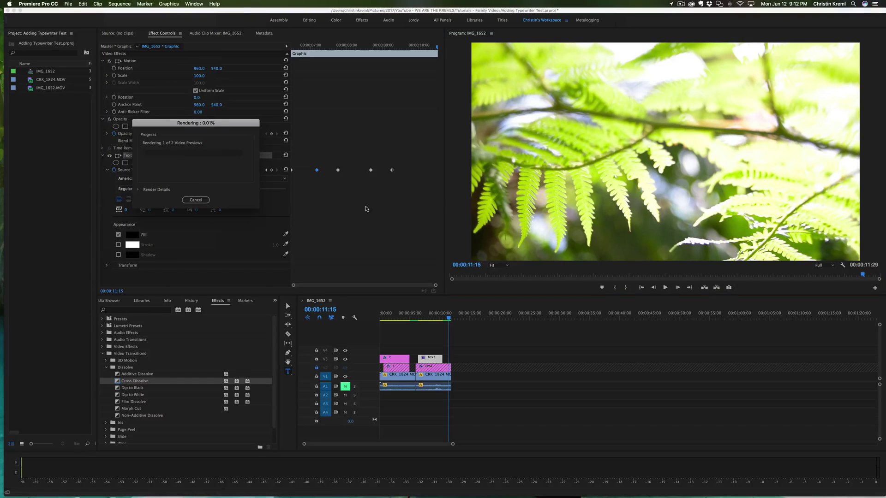